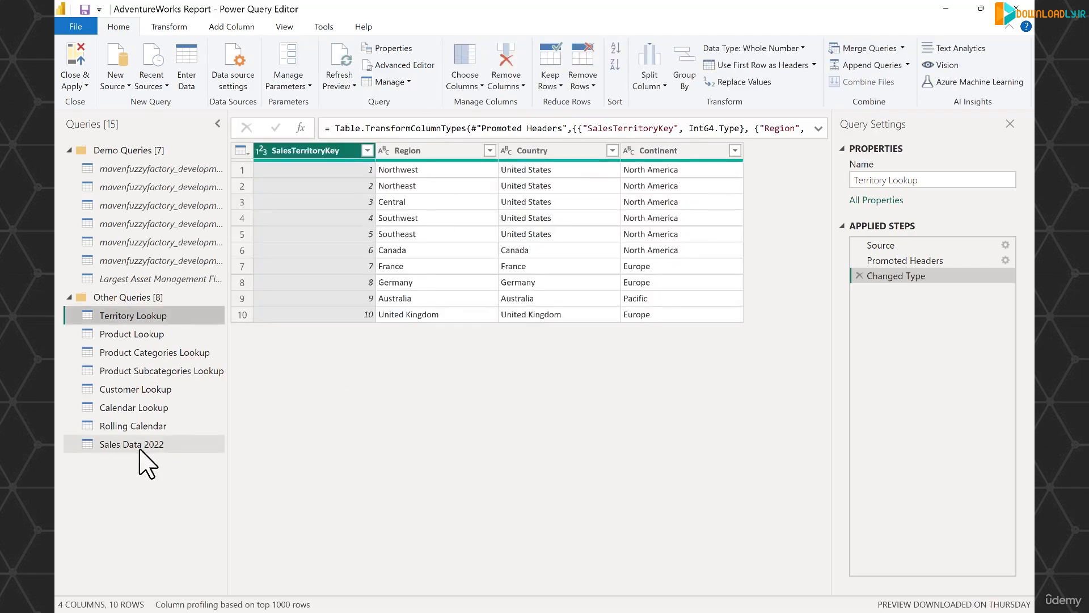
Open the Sales Data 2022 query and look through its columns from OrderDate across to OrderQuantity
{"action": "left_click", "coordinate": [140, 452]}
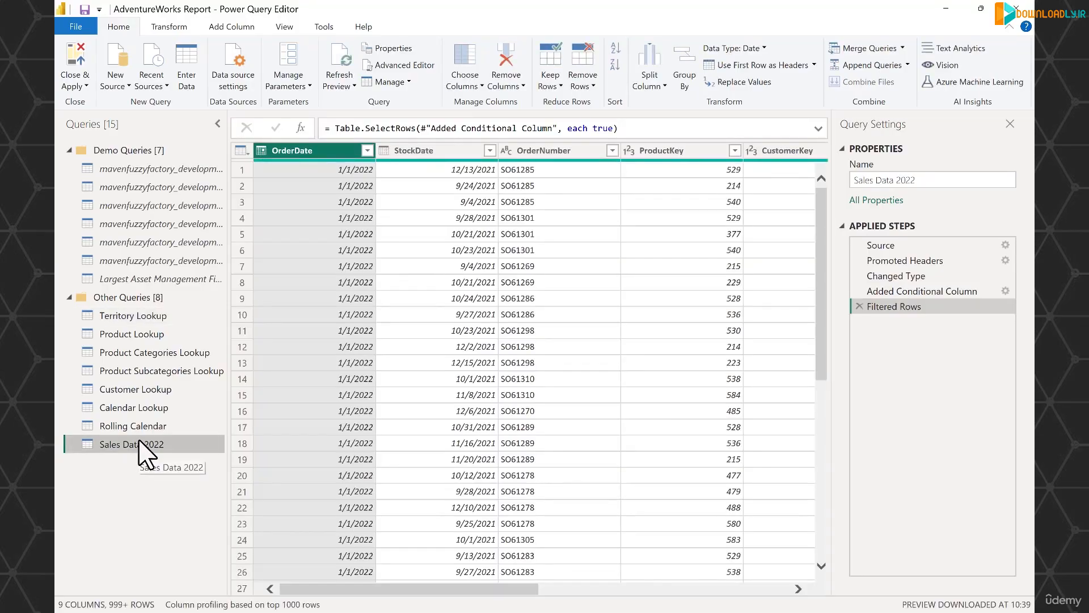
{"action": "left_click_drag", "start_coordinate": [406, 589], "coordinate": [608, 606]}
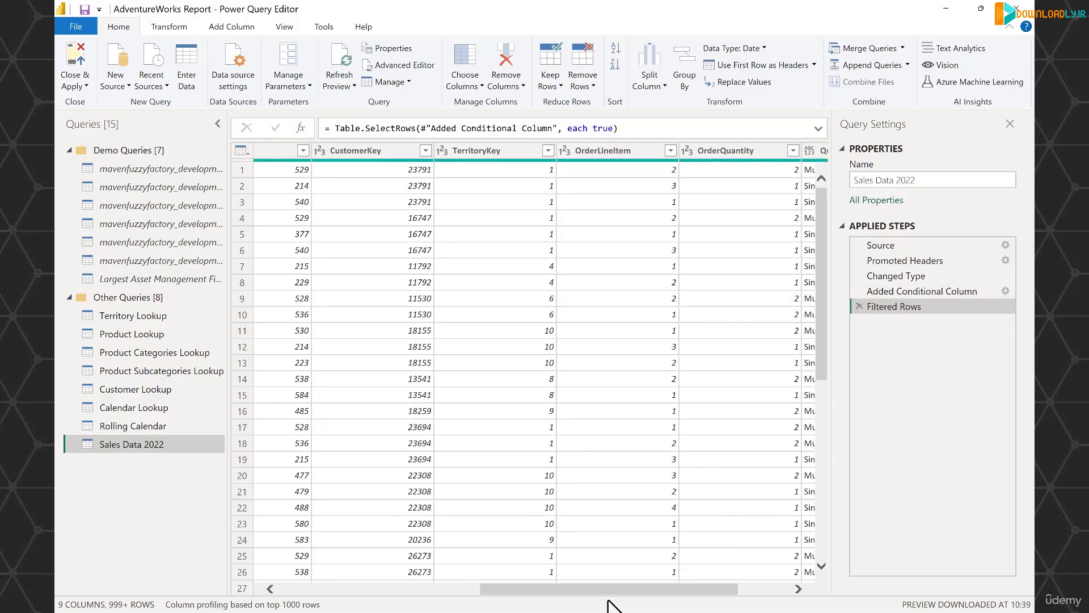
{"action": "left_click_drag", "start_coordinate": [617, 593], "coordinate": [499, 596]}
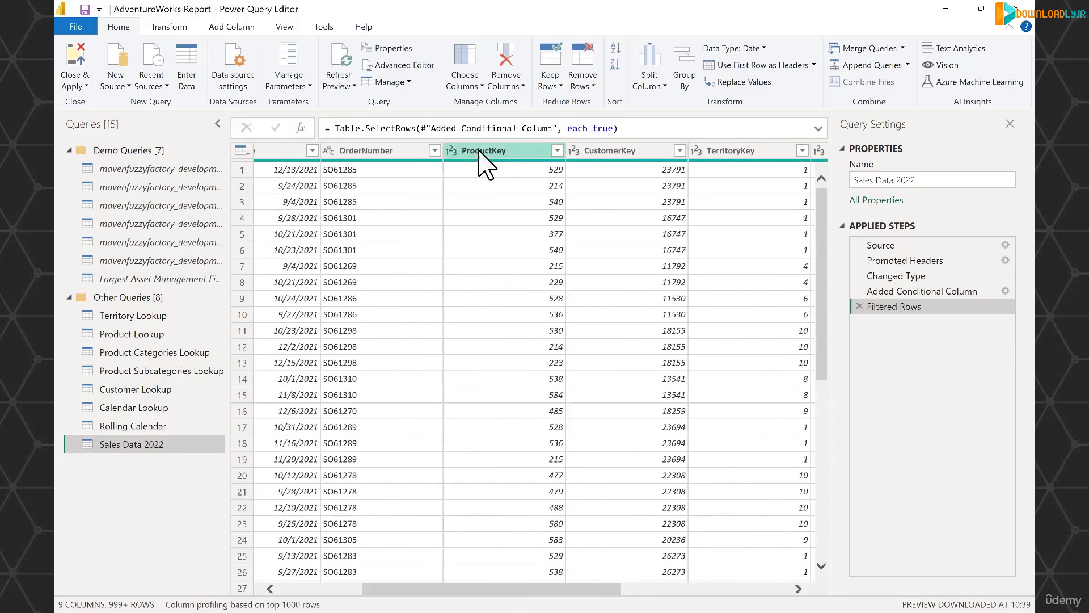
Sort the Sales Data 2022 table by ProductKey in ascending order and look through the sorted rows
{"action": "left_click", "coordinate": [492, 151]}
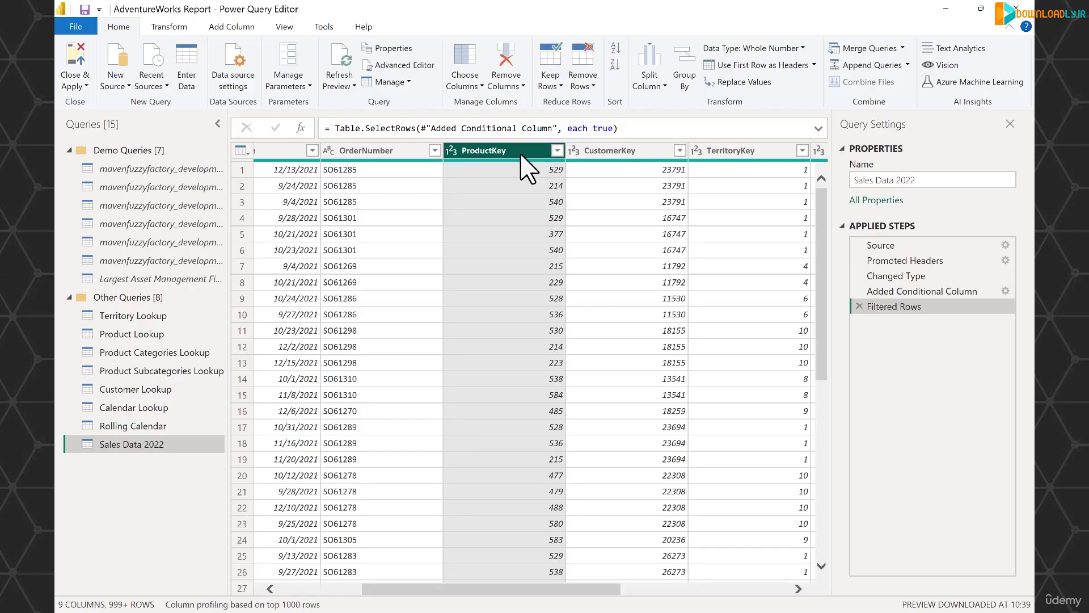
{"action": "left_click", "coordinate": [557, 151]}
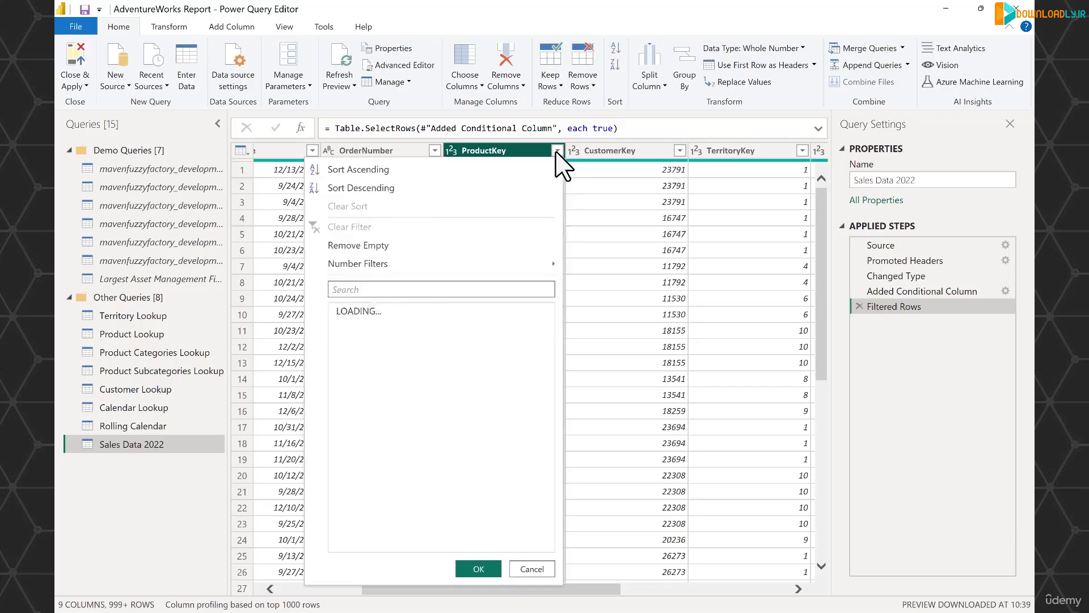
{"action": "left_click", "coordinate": [431, 169]}
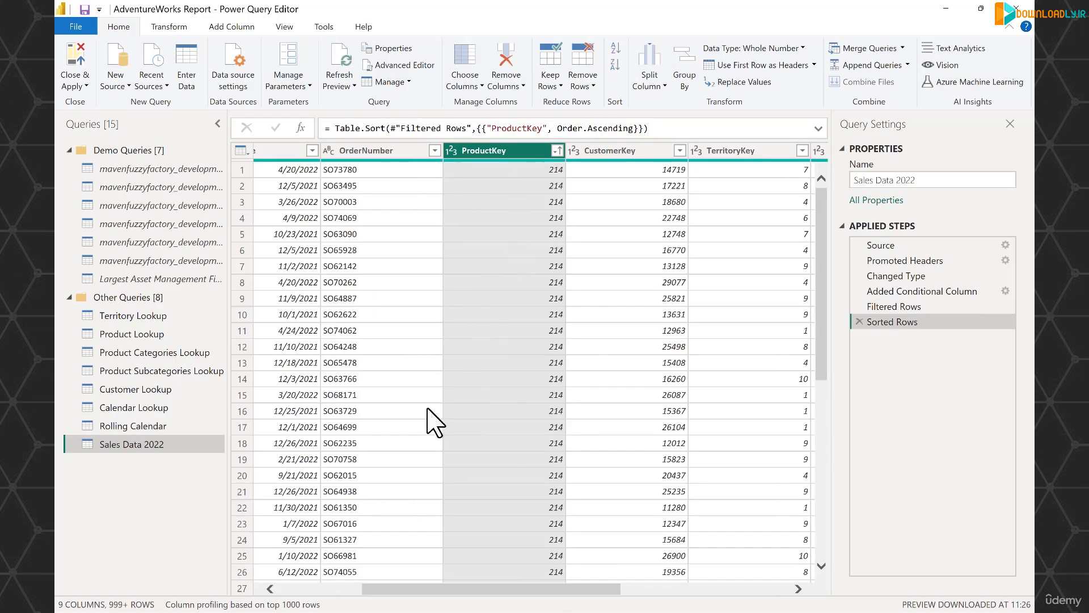
{"action": "scroll", "coordinate": [550, 221], "scroll_direction": "down", "scroll_amount": 9}
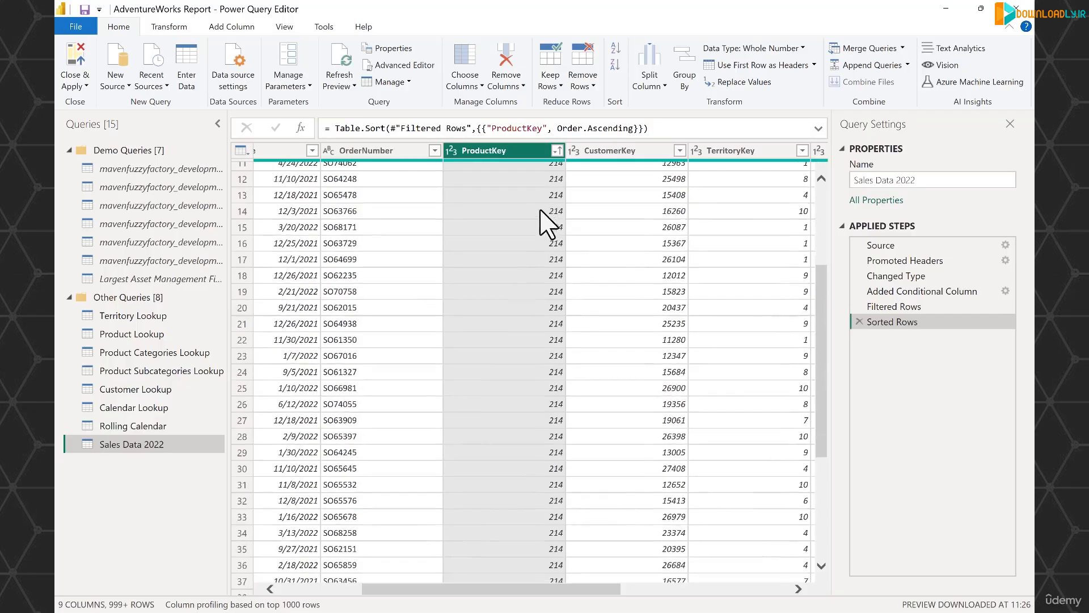
{"action": "scroll", "coordinate": [544, 226], "scroll_direction": "up", "scroll_amount": 9}
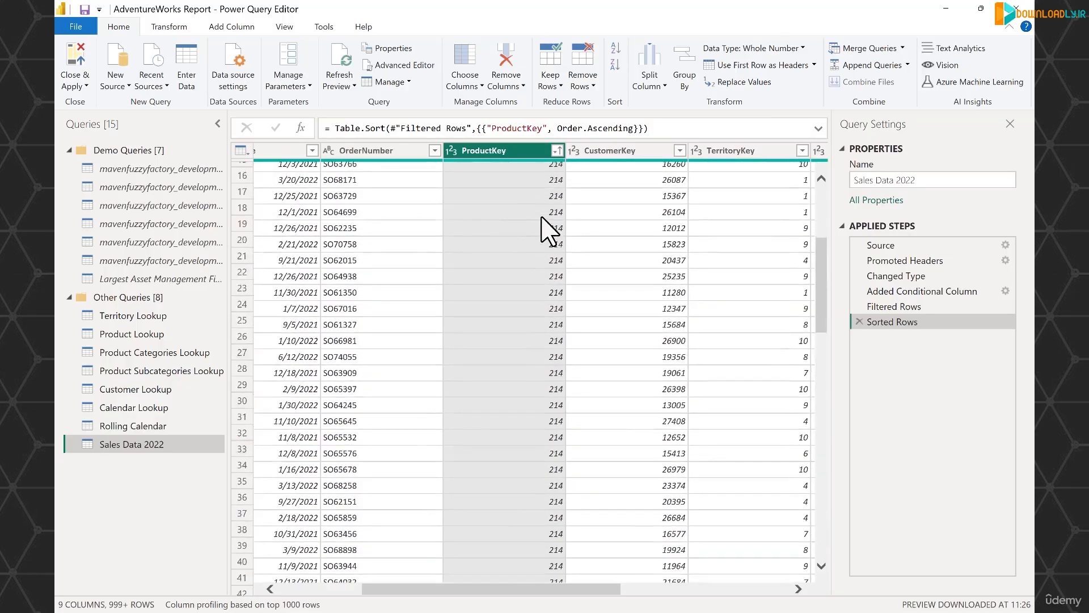
Review the ProductKey filter values and apply the filter with all values selected
{"action": "left_click", "coordinate": [557, 150]}
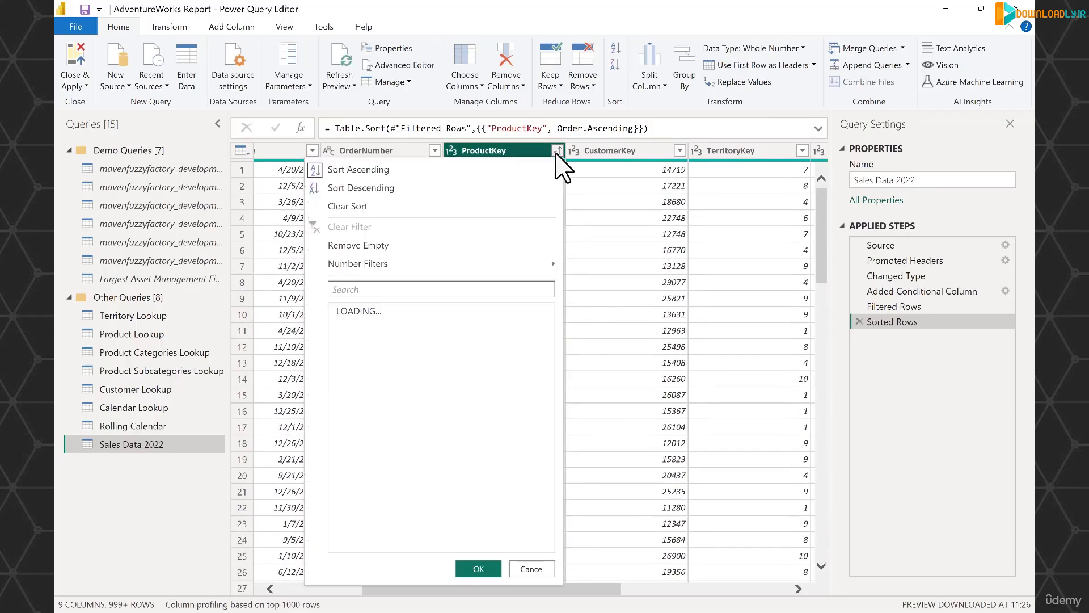
{"action": "left_click", "coordinate": [530, 393]}
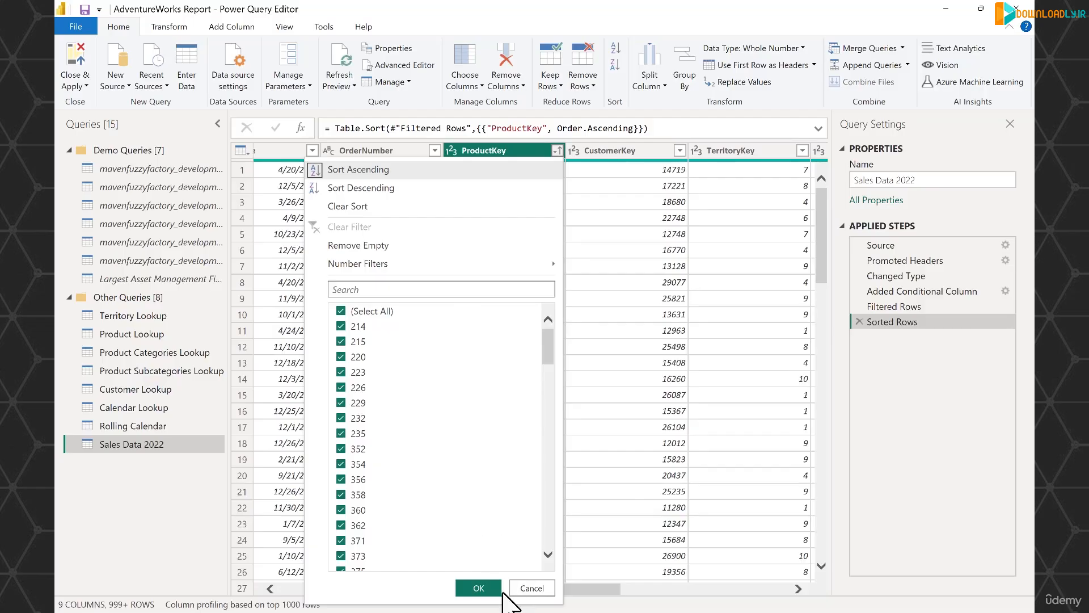
{"action": "left_click", "coordinate": [478, 588]}
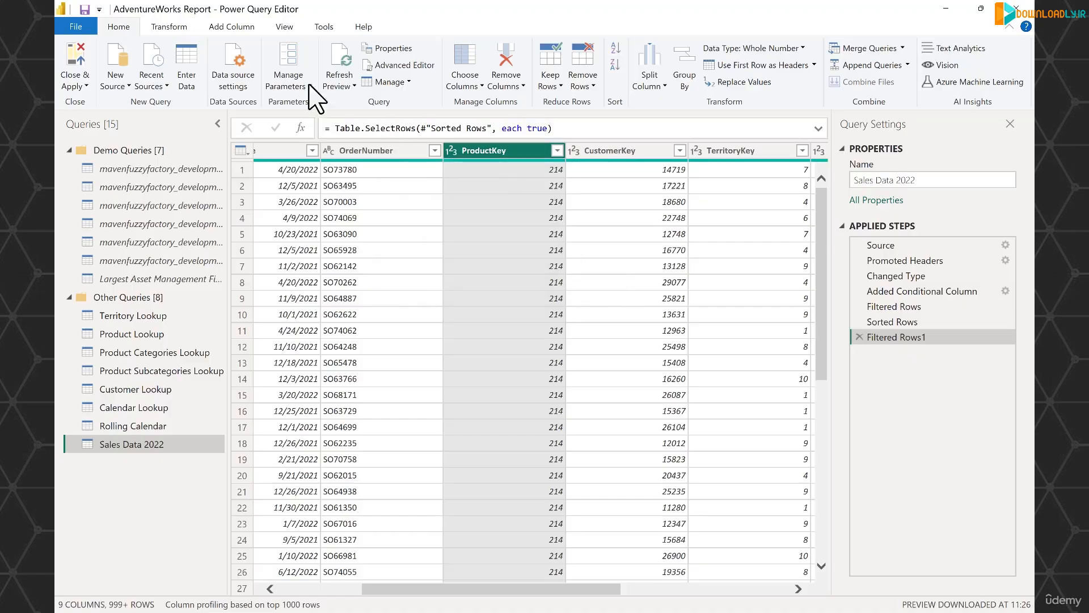
Group the table by ProductKey with a new column named Total Quantity that sums OrderQuantity
{"action": "left_click", "coordinate": [178, 29]}
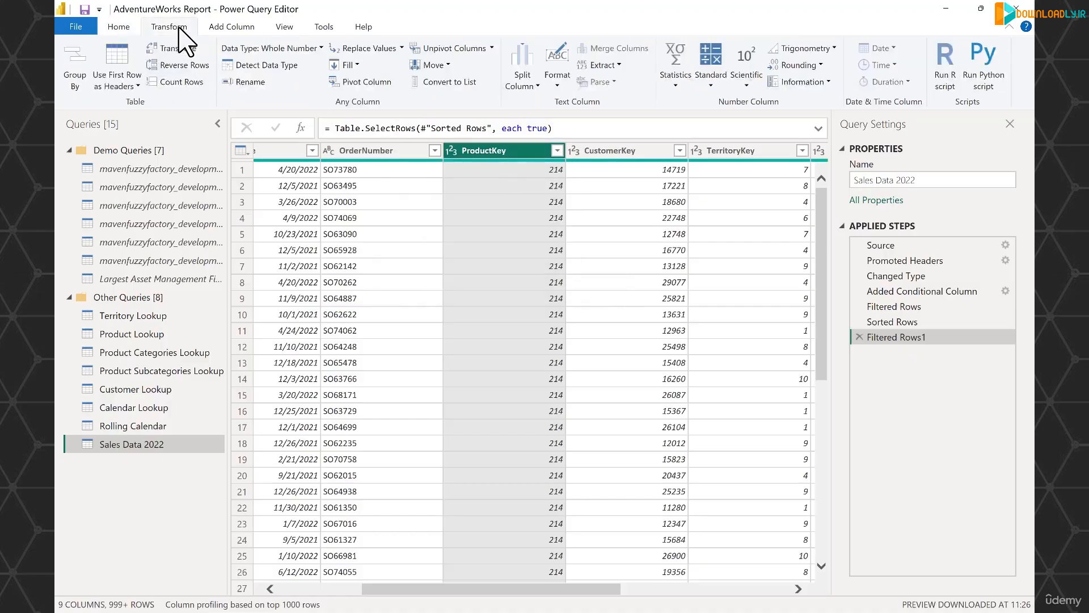
{"action": "left_click", "coordinate": [73, 66]}
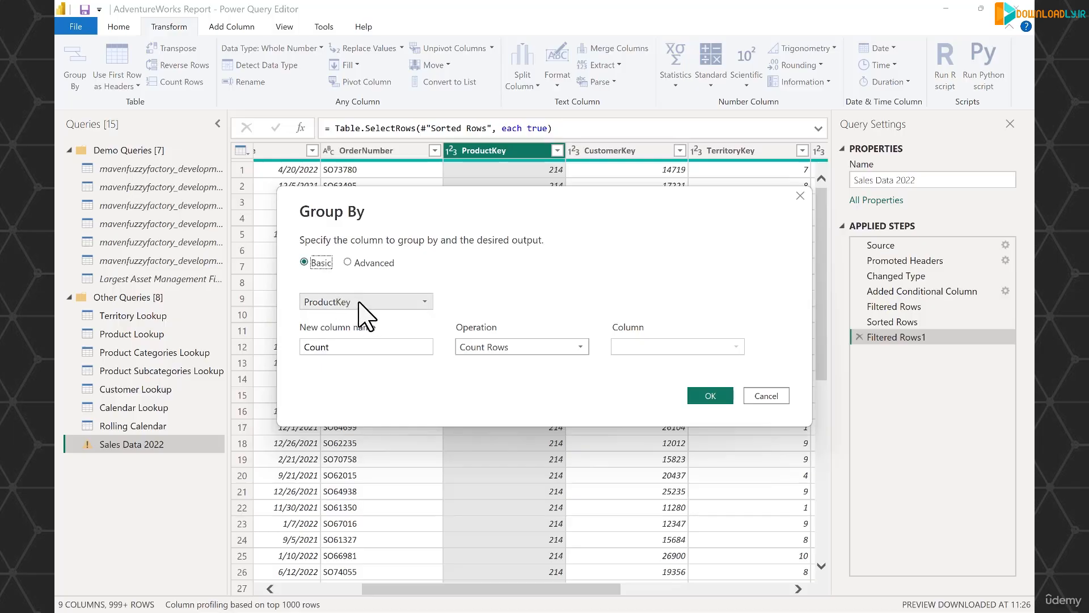
{"action": "left_click", "coordinate": [345, 347]}
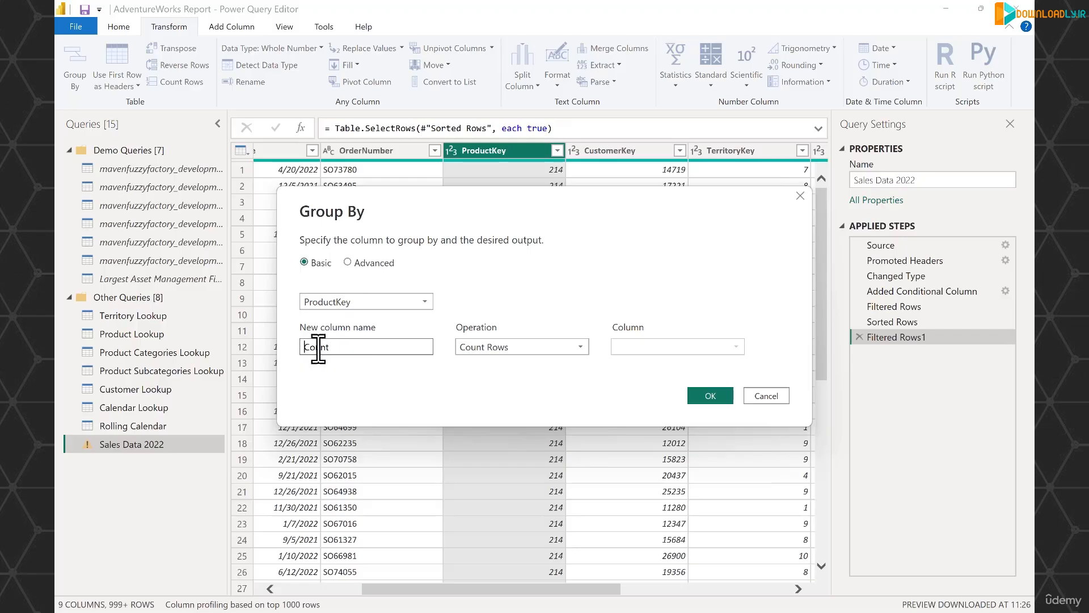
{"action": "double_click", "coordinate": [318, 347]}
{"action": "type", "text": "Total Quantity"}
{"action": "left_click", "coordinate": [534, 346]}
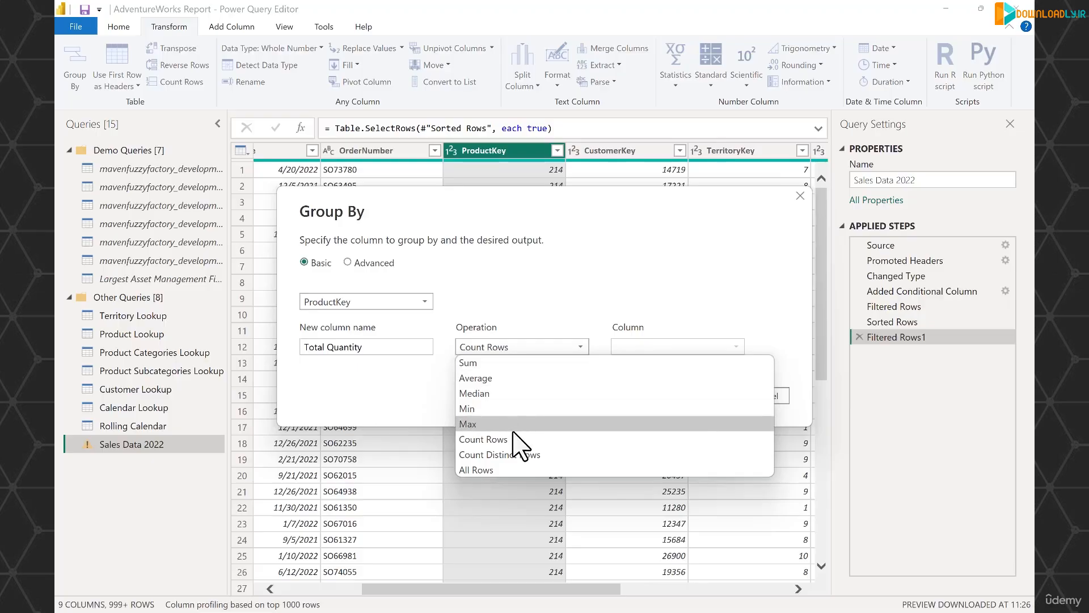
{"action": "left_click", "coordinate": [491, 364]}
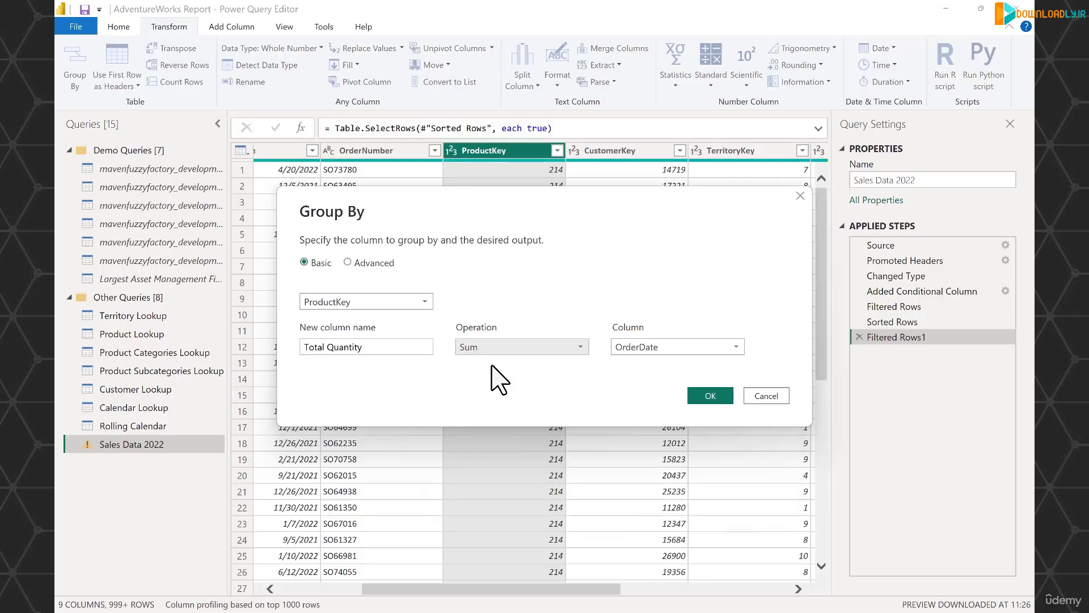
{"action": "left_click", "coordinate": [650, 349]}
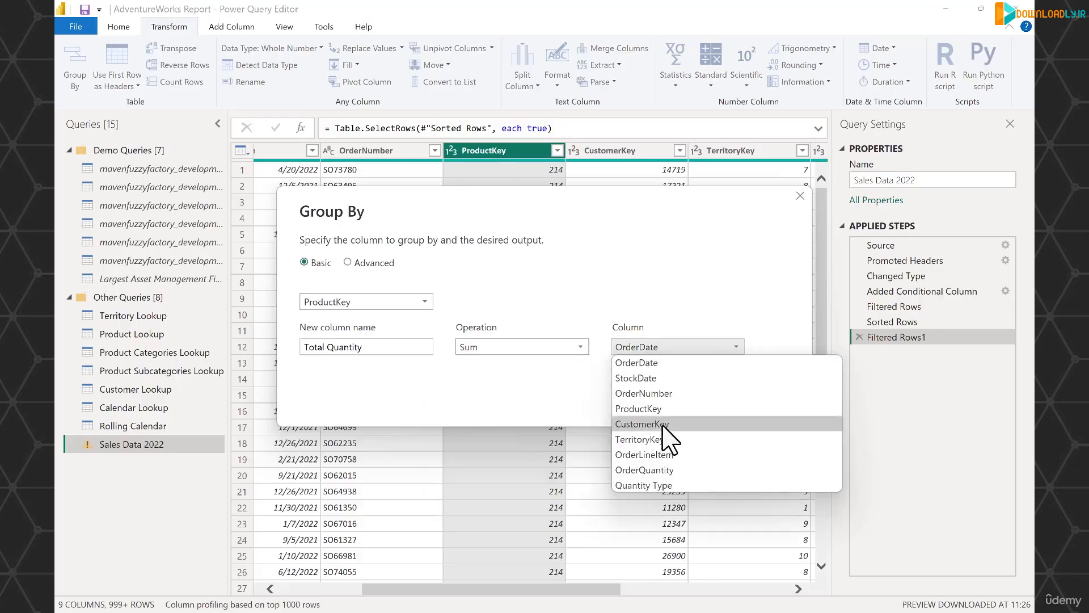
{"action": "left_click", "coordinate": [645, 470]}
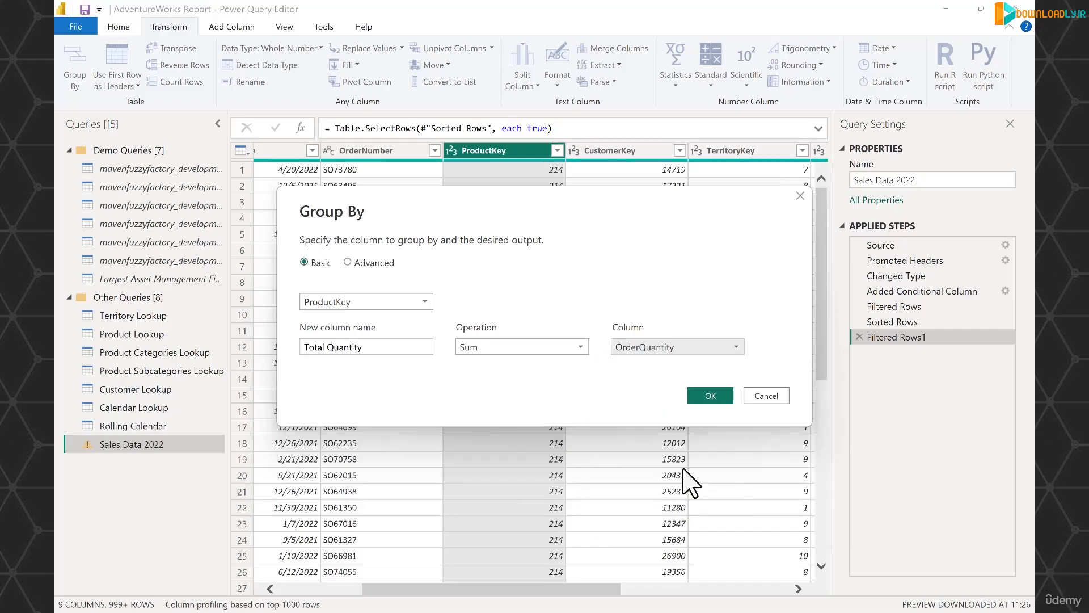
{"action": "left_click", "coordinate": [714, 397]}
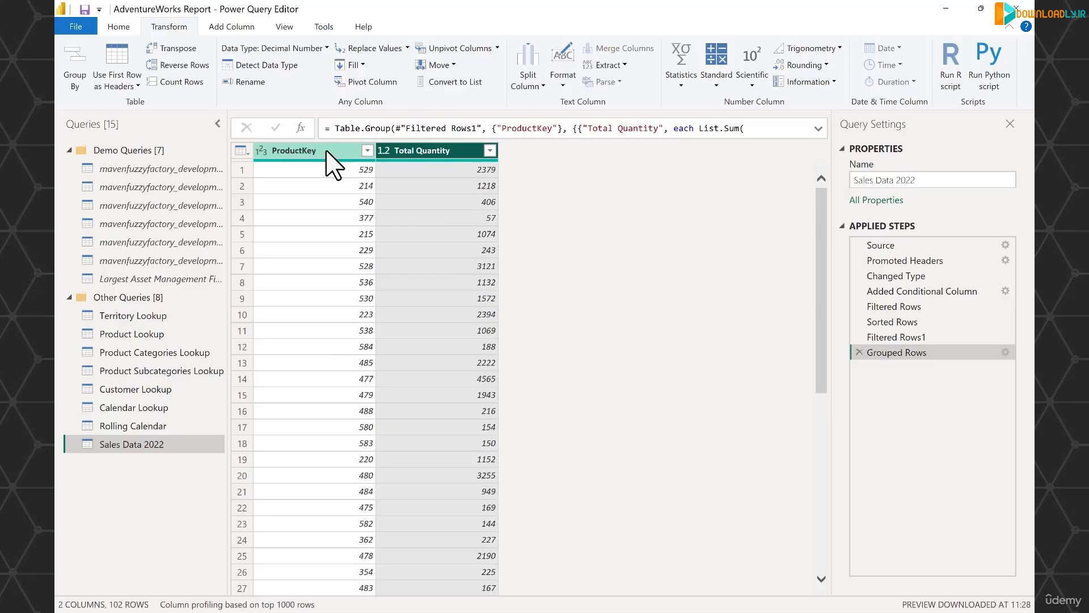
Sort the grouped product totals by ProductKey in ascending order
{"action": "left_click", "coordinate": [367, 151]}
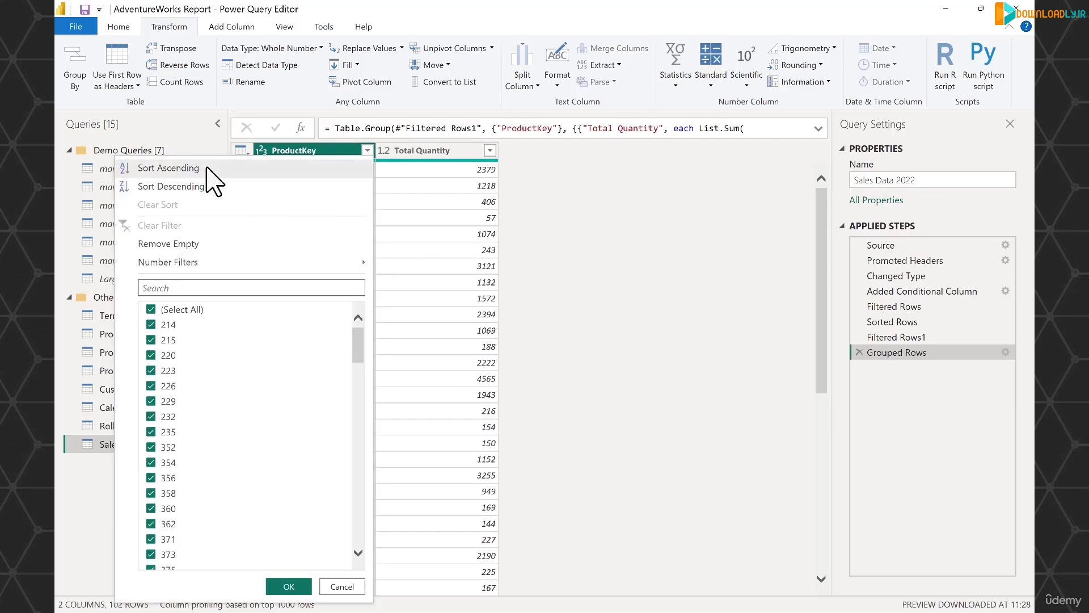
{"action": "left_click", "coordinate": [170, 168]}
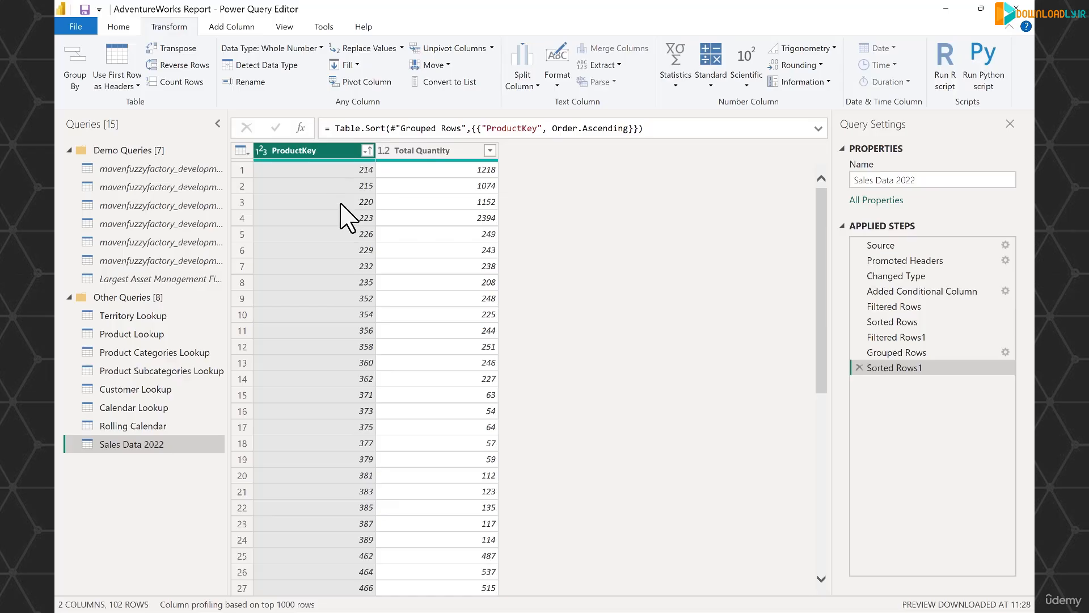
Delete the applied steps Sorted Rows1, Grouped Rows and Filtered Rows1 from the Sales Data 2022 query
{"action": "left_click", "coordinate": [859, 368]}
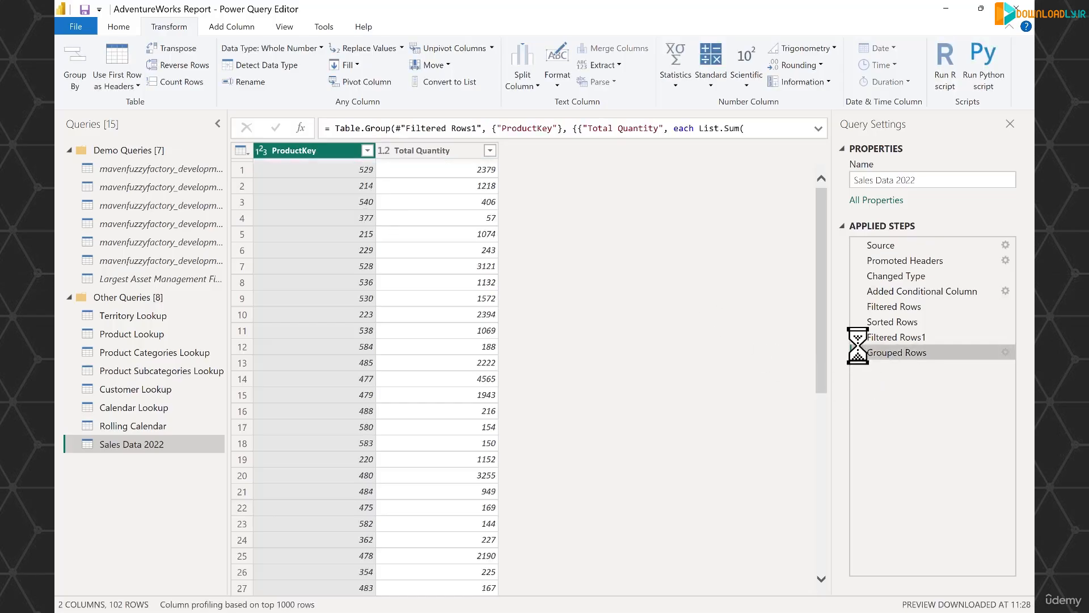
{"action": "left_click", "coordinate": [858, 352]}
{"action": "left_click", "coordinate": [859, 337]}
Set up an advanced Group By on ProductKey with CustomerKey as the second grouping column
{"action": "left_click", "coordinate": [674, 151]}
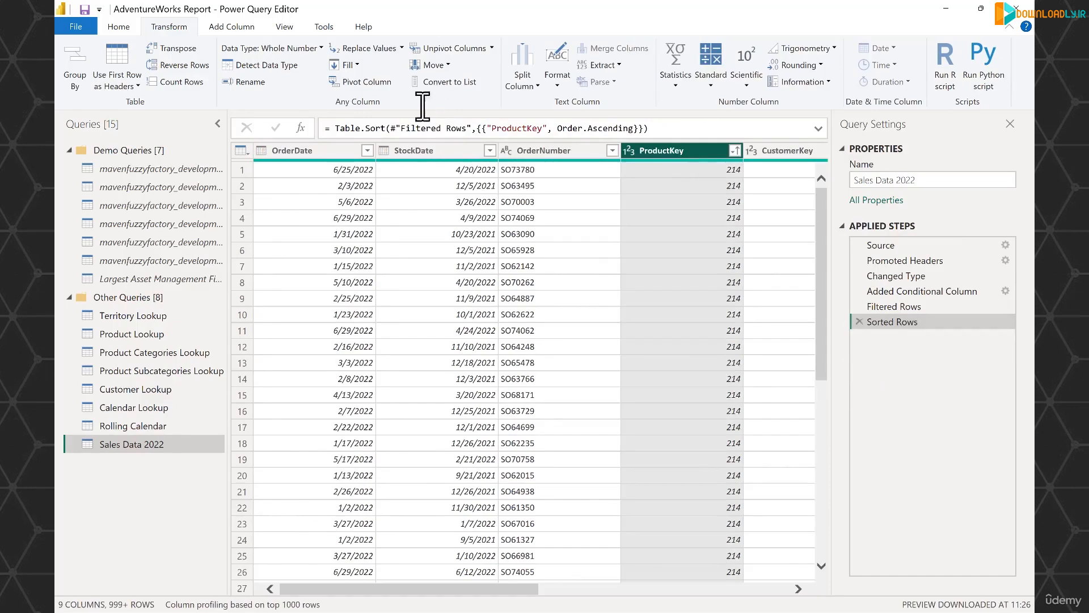
{"action": "left_click", "coordinate": [84, 79]}
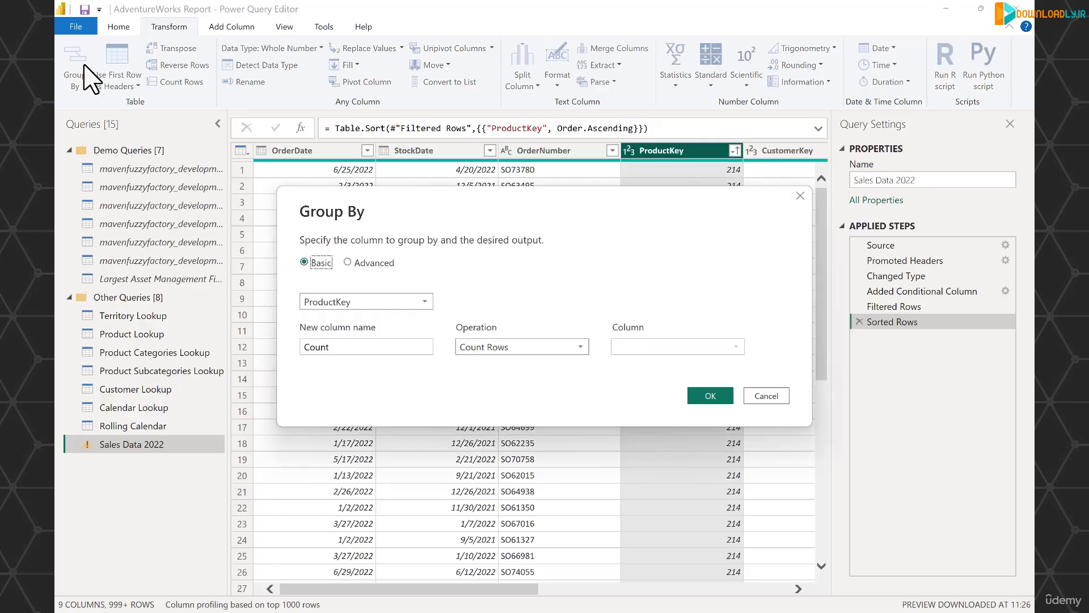
{"action": "left_click", "coordinate": [348, 263]}
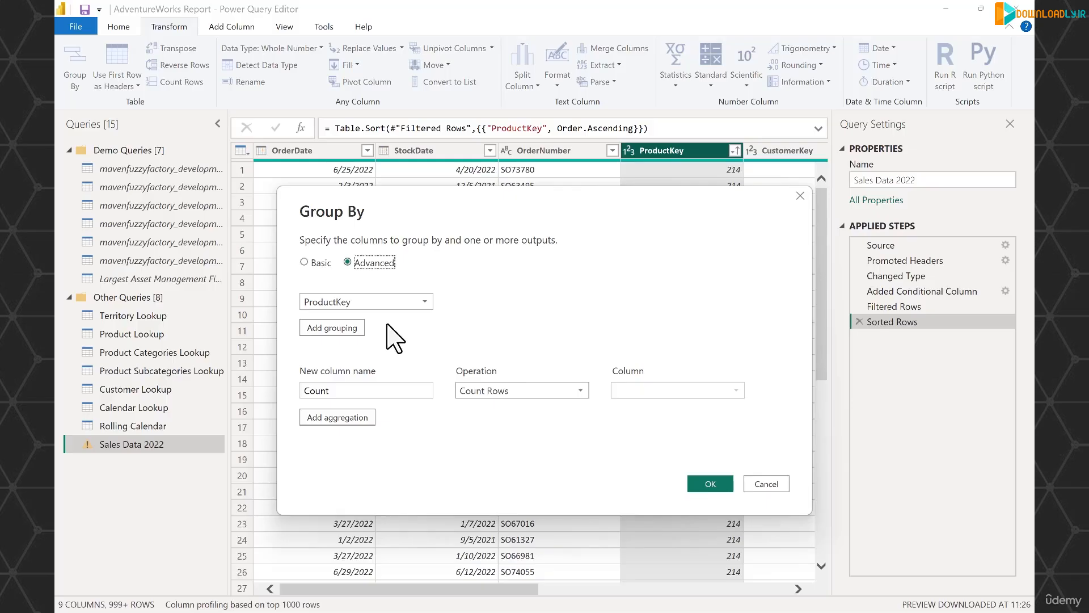
{"action": "left_click", "coordinate": [340, 327]}
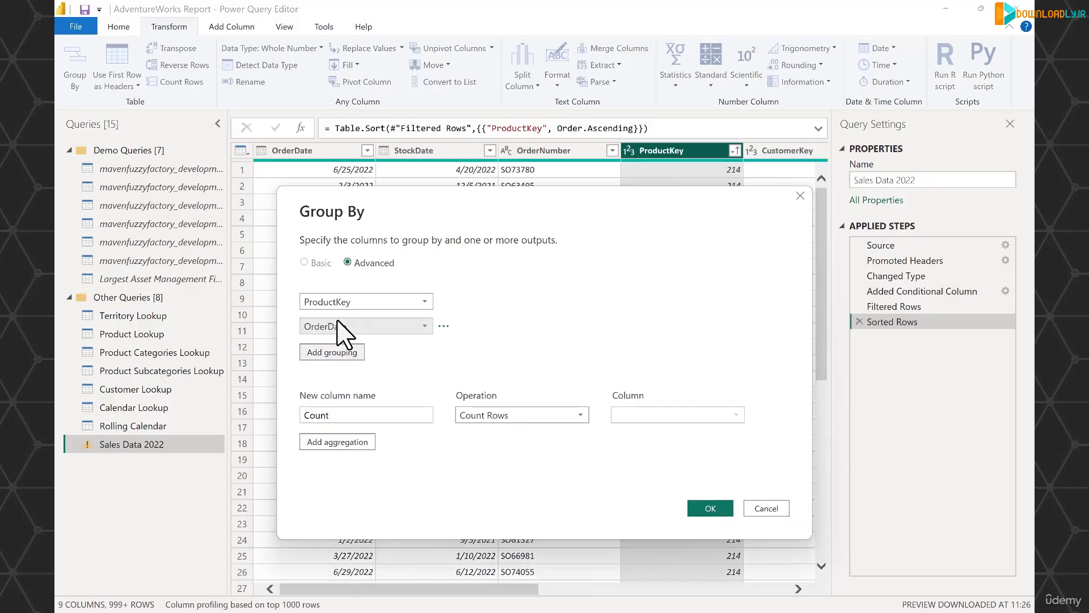
{"action": "left_click", "coordinate": [424, 328]}
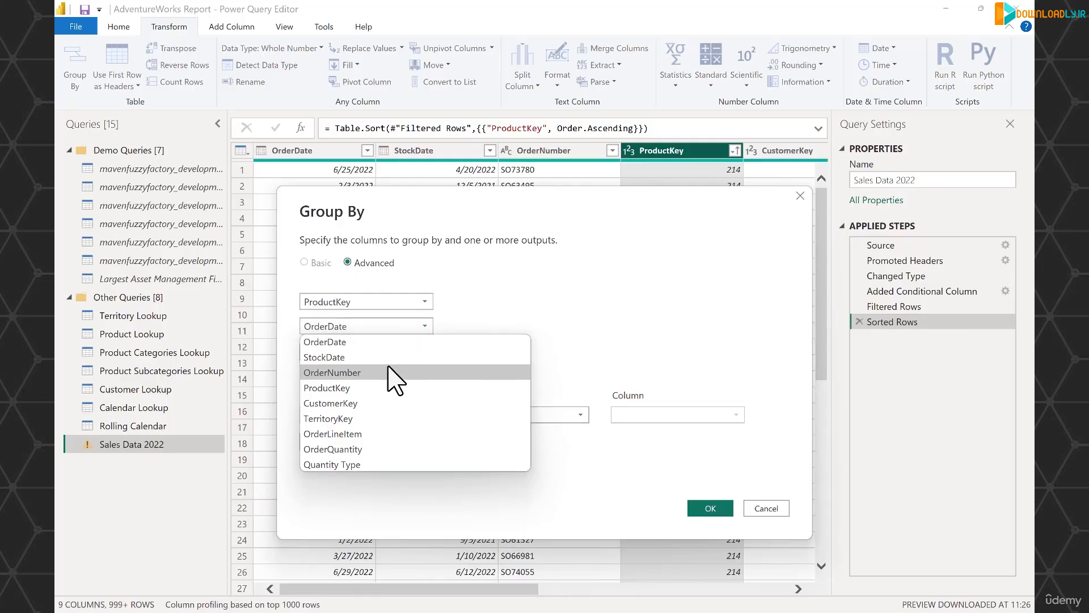
{"action": "left_click", "coordinate": [384, 403]}
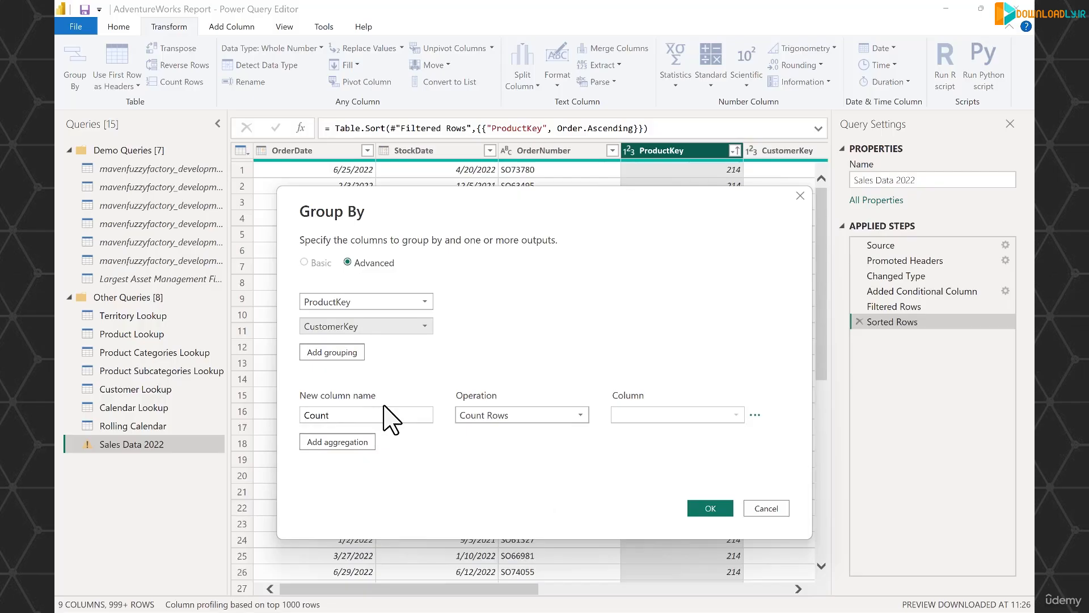
Name the aggregated column Total Quantity, make it the Sum of OrderQuantity, and apply the grouping
{"action": "left_click", "coordinate": [336, 416]}
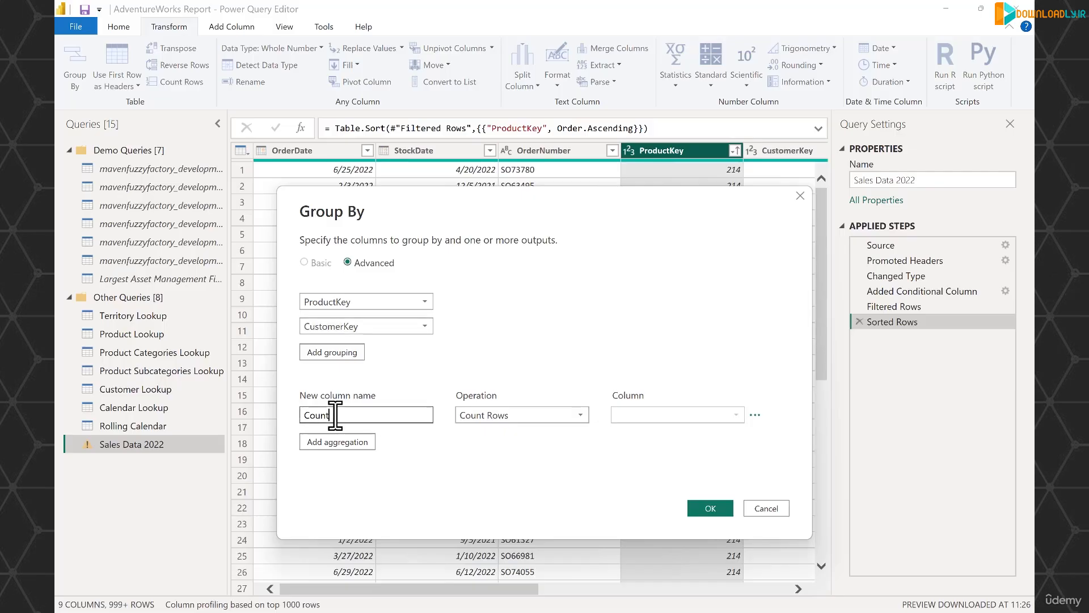
{"action": "key", "text": "BackSpace"}
{"action": "key", "text": "BackSpace"}
{"action": "type", "text": "Tota"}
{"action": "left_click", "coordinate": [521, 417]}
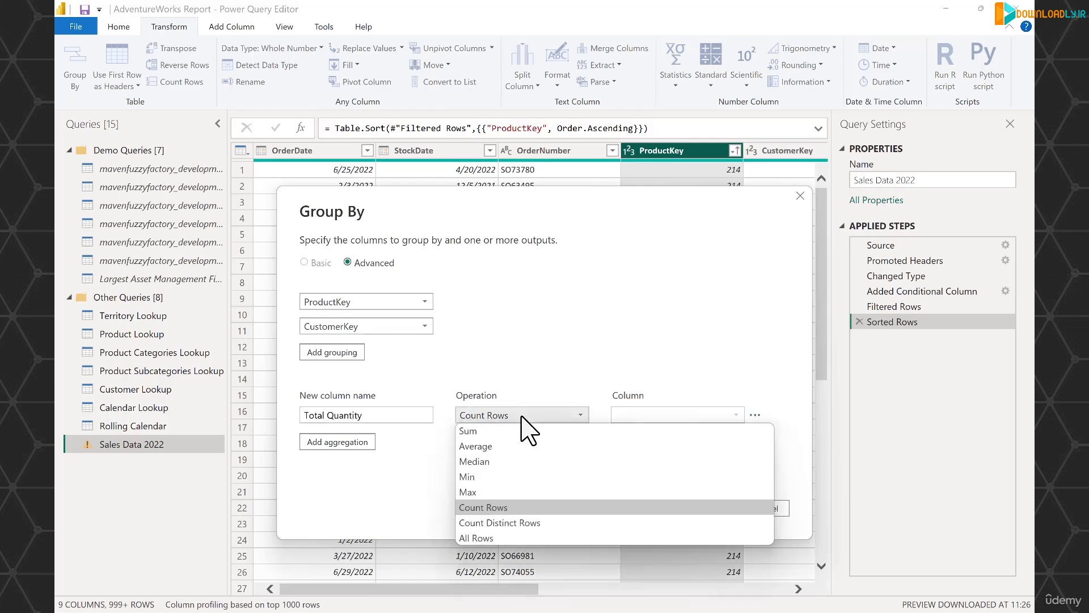
{"action": "left_click", "coordinate": [497, 432]}
{"action": "left_click", "coordinate": [656, 414]}
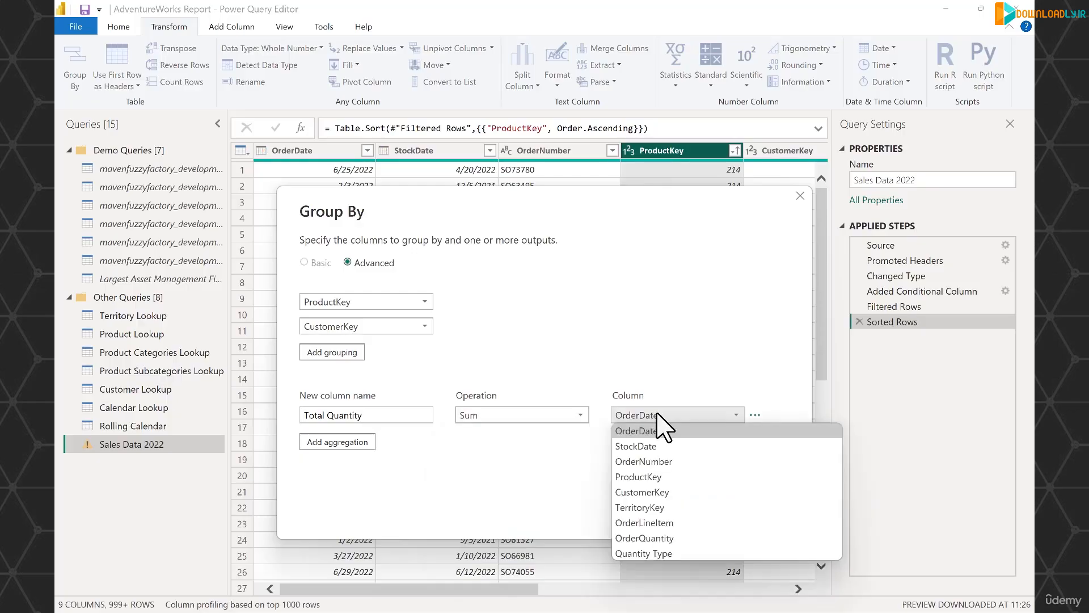
{"action": "left_click", "coordinate": [695, 538]}
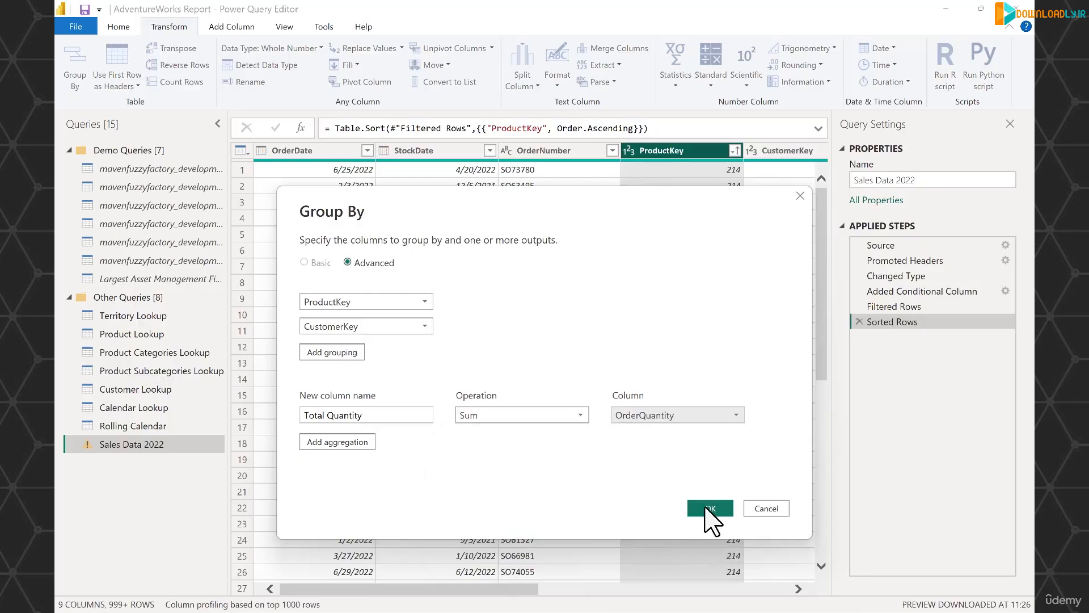
{"action": "left_click", "coordinate": [710, 518]}
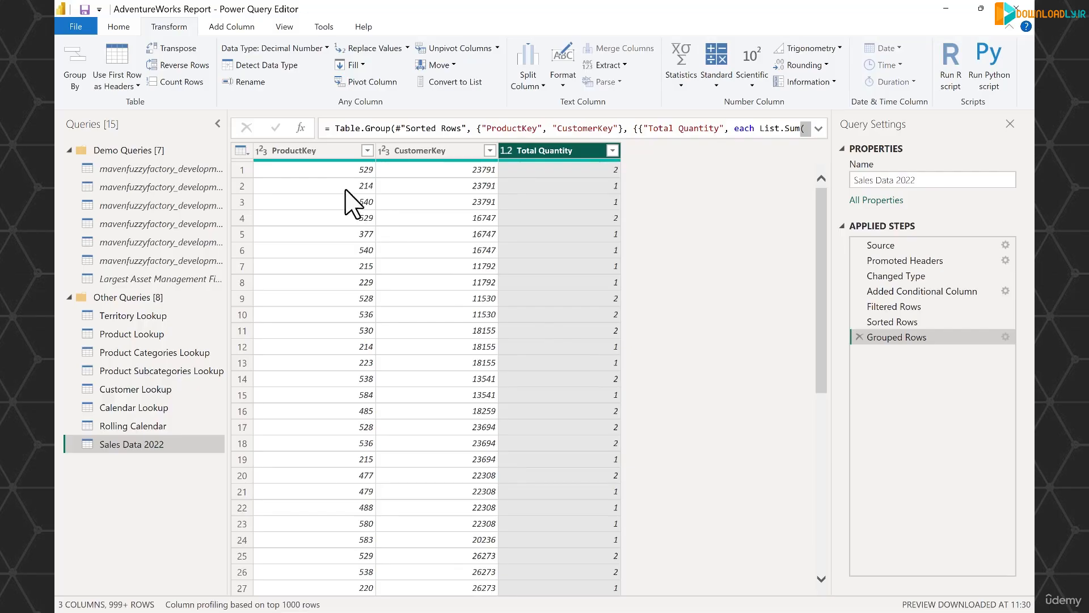
Sort the product and customer grouping by ProductKey in ascending order and look through the rows
{"action": "left_click", "coordinate": [368, 150]}
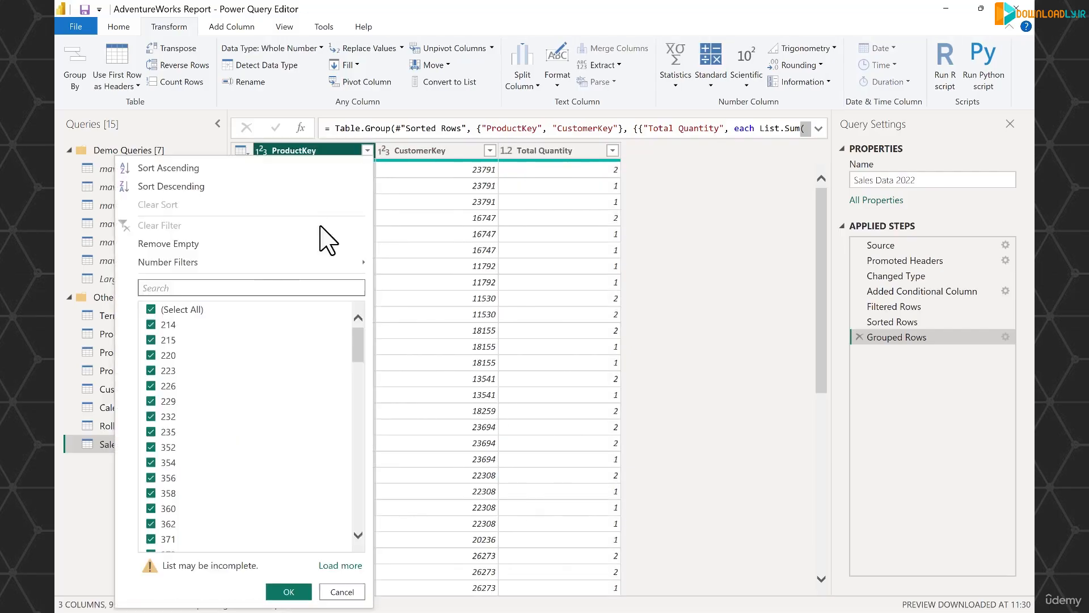
{"action": "left_click", "coordinate": [195, 170]}
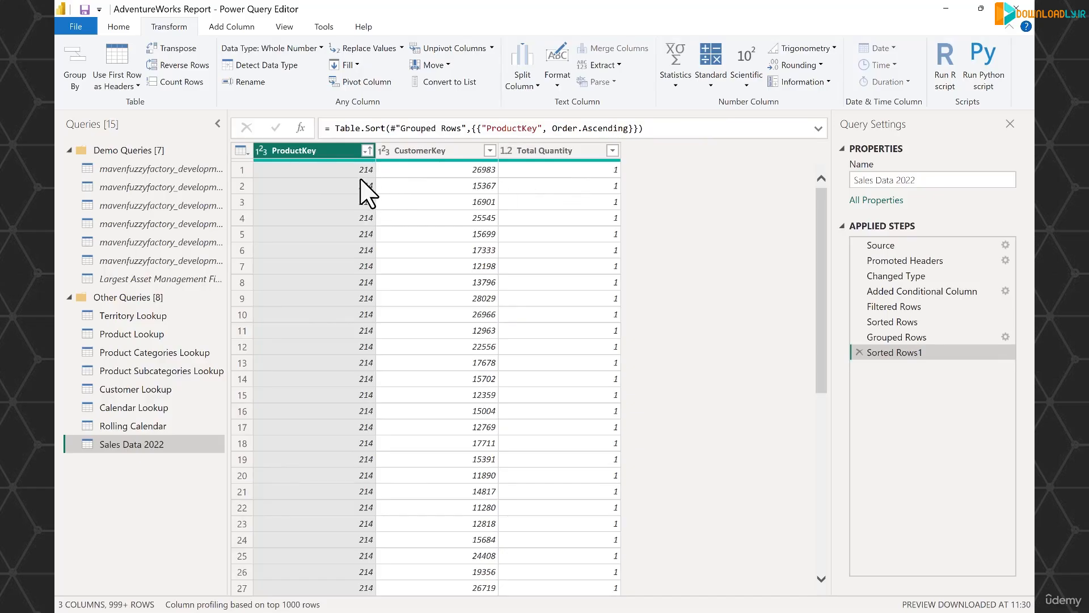
{"action": "scroll", "coordinate": [362, 193], "scroll_direction": "down", "scroll_amount": 5}
{"action": "scroll", "coordinate": [357, 198], "scroll_direction": "down", "scroll_amount": 4}
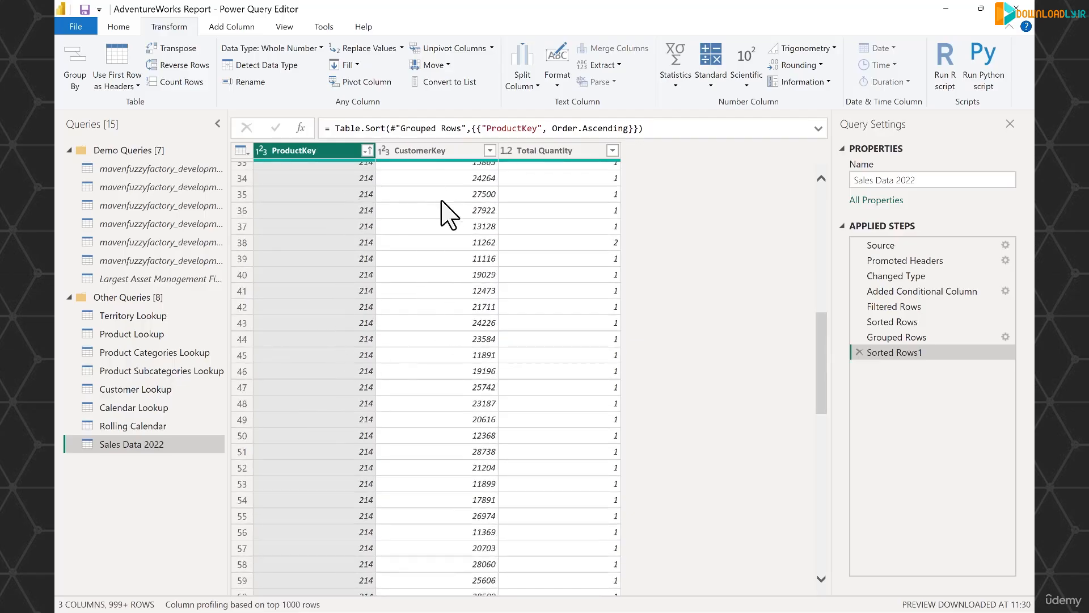
{"action": "scroll", "coordinate": [469, 202], "scroll_direction": "up", "scroll_amount": 10}
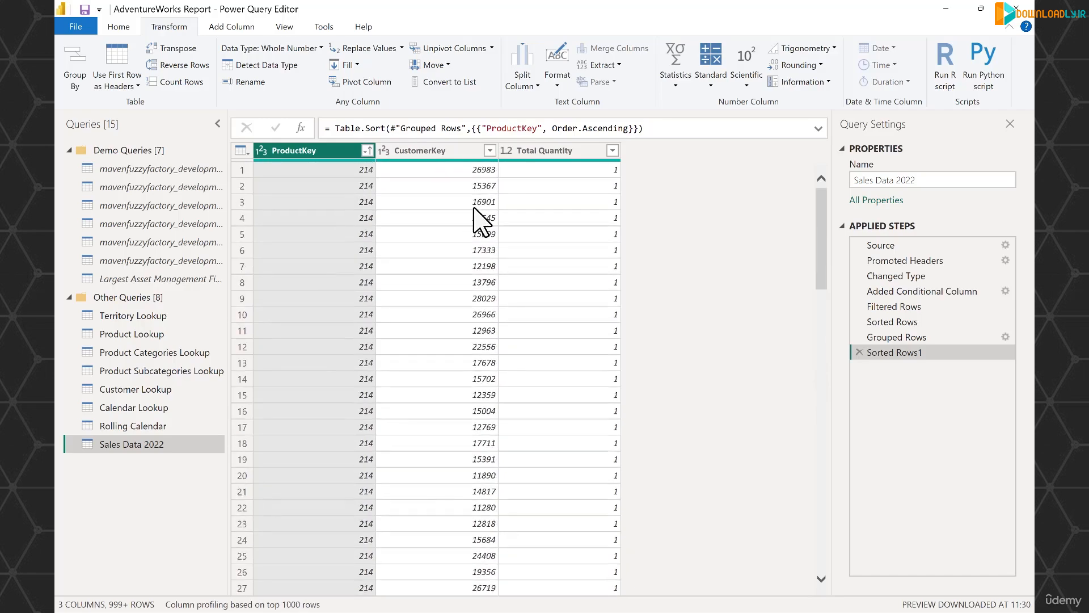
Delete the applied steps Sorted Rows1, Grouped Rows and Sorted Rows from the Sales Data 2022 query
{"action": "left_click", "coordinate": [859, 352]}
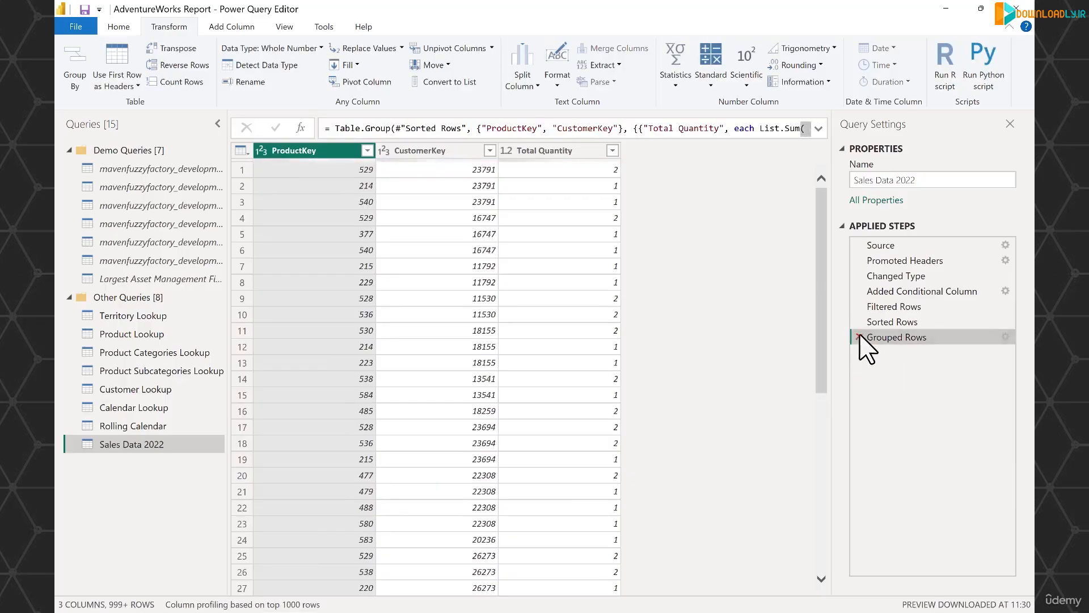
{"action": "left_click", "coordinate": [857, 337]}
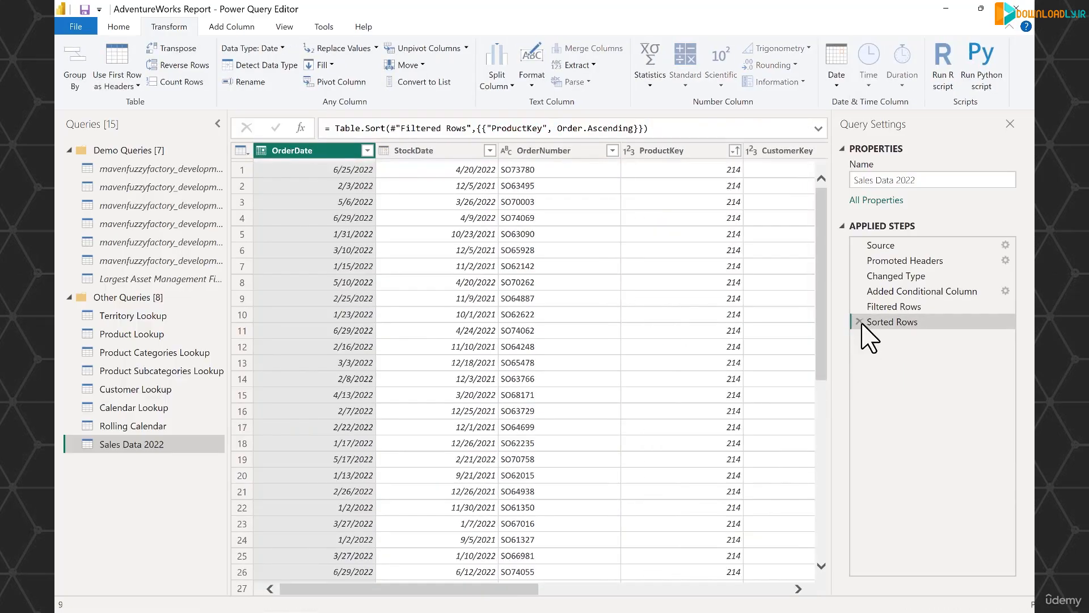
{"action": "left_click", "coordinate": [860, 322]}
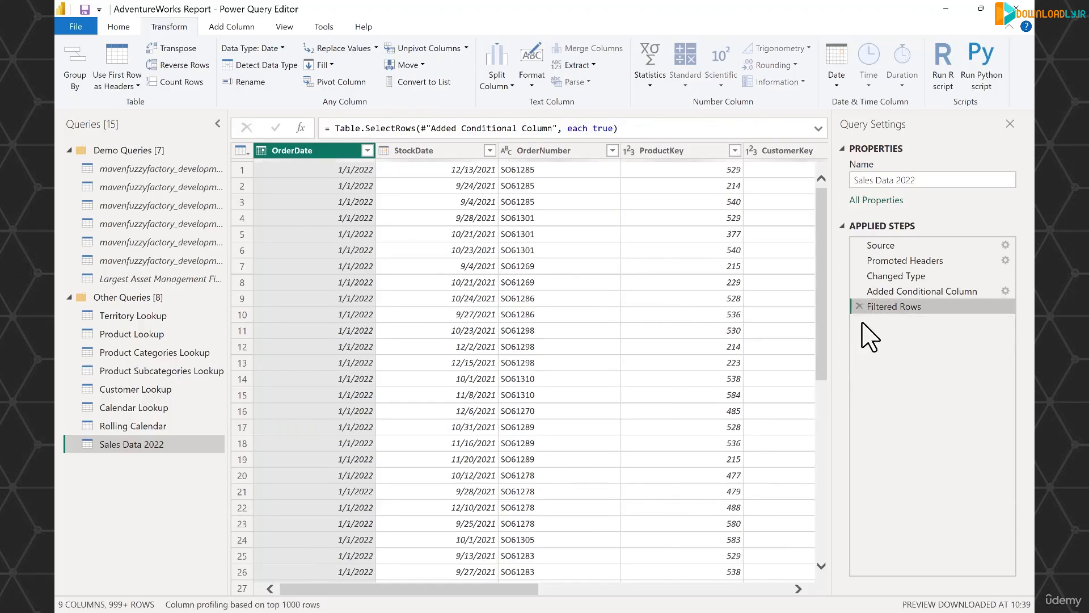